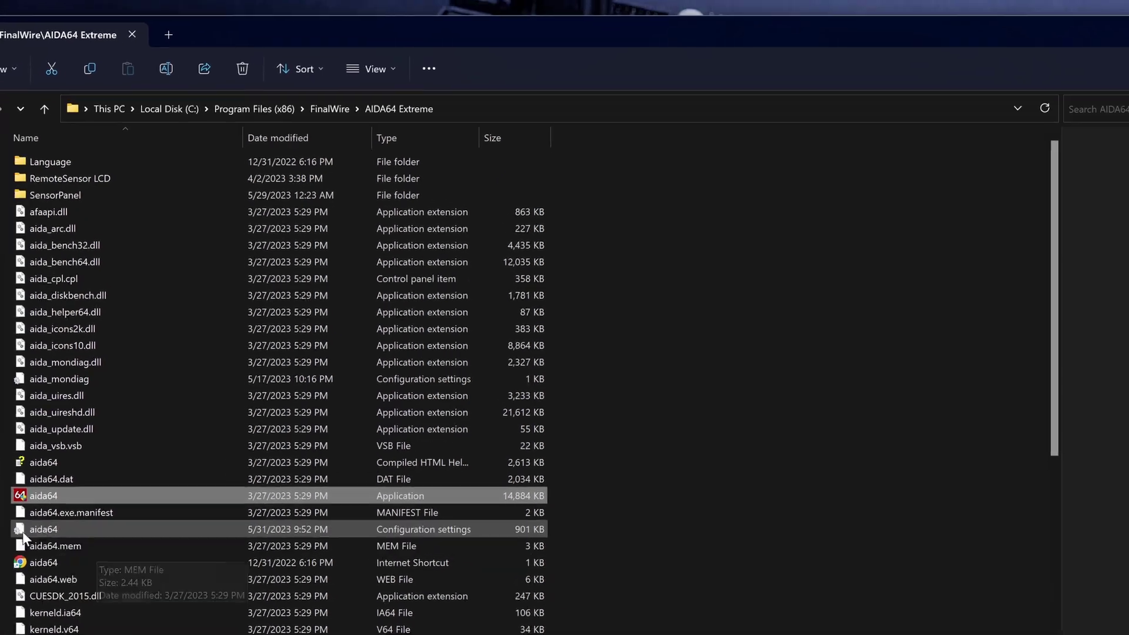
Open the high DPI settings in the compatibility properties of the aida64 application file
right_click(66, 498)
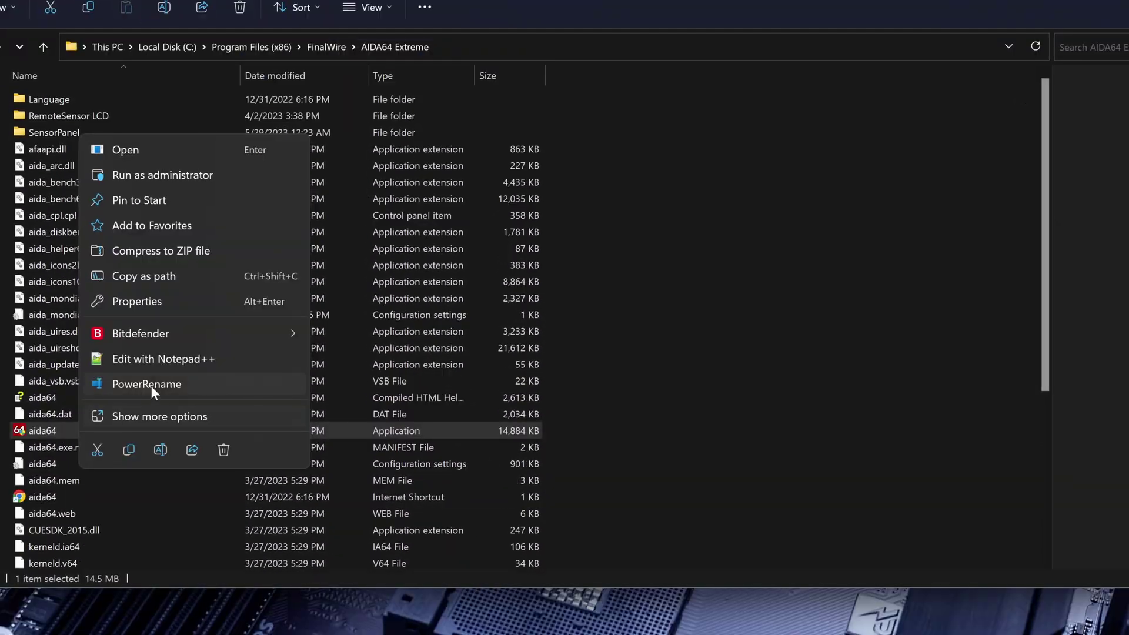
click(141, 303)
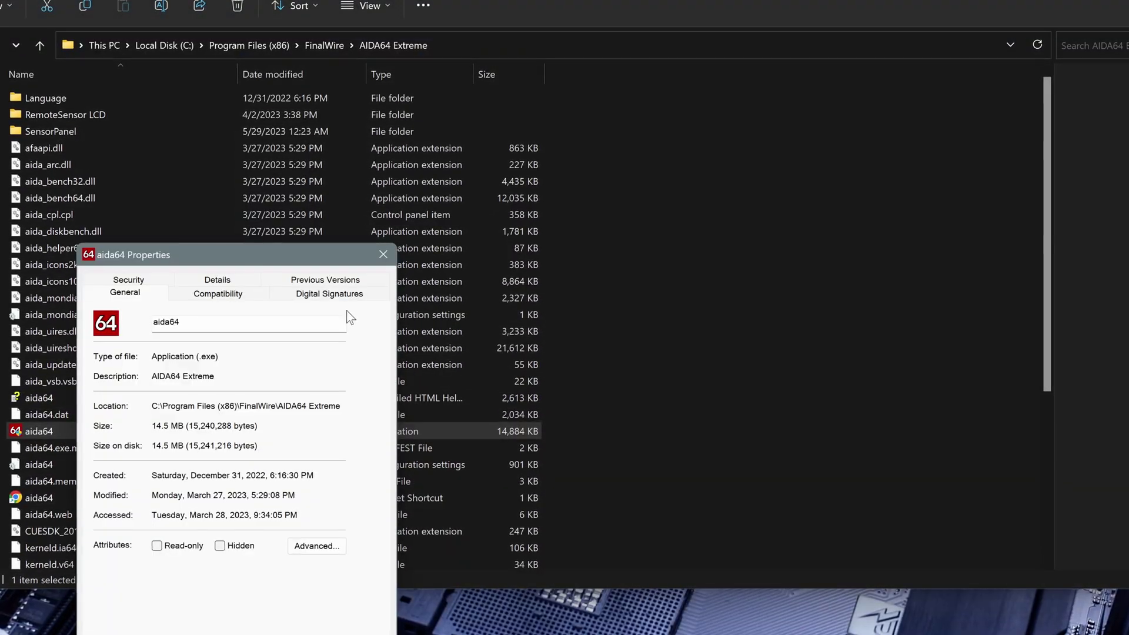
click(220, 295)
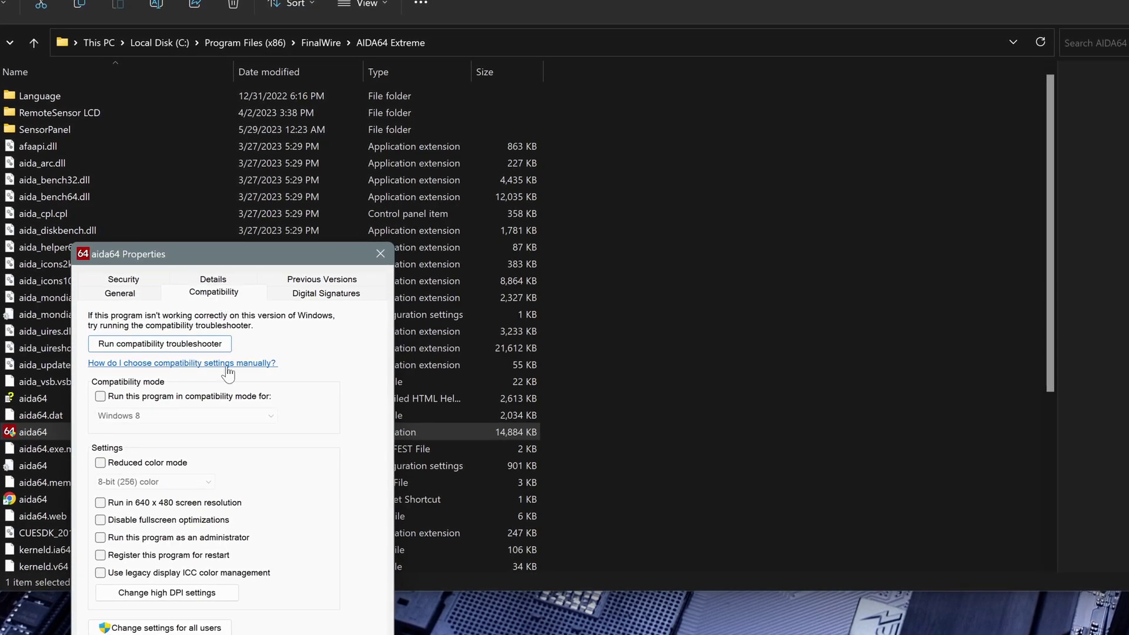
click(202, 603)
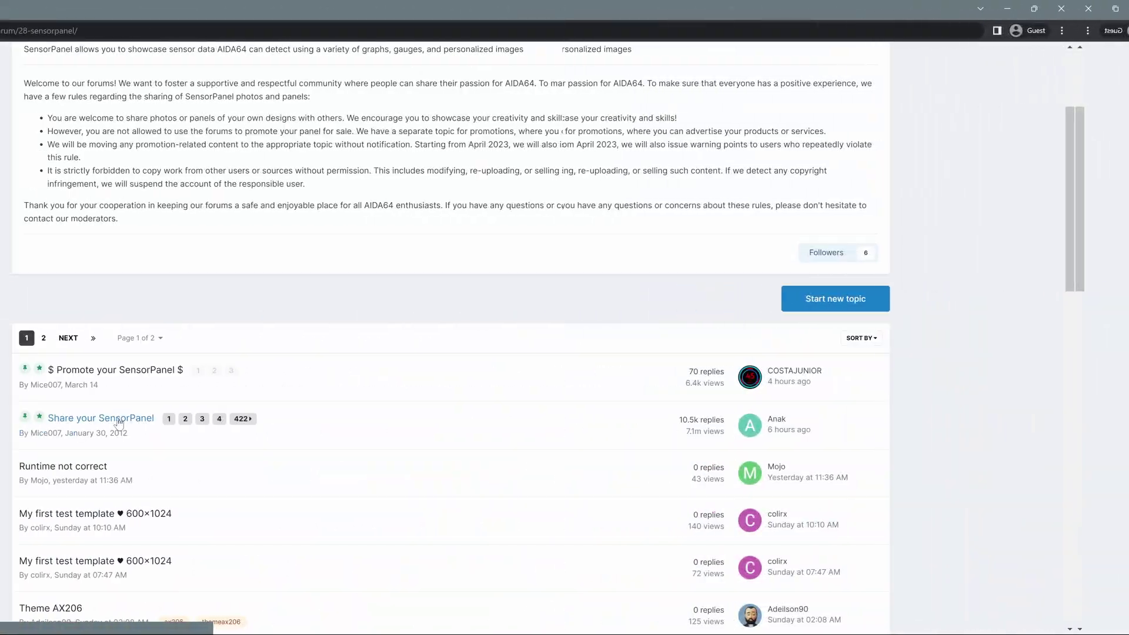
Open the forum topic "Share your SensorPanel" and go to page 422
click(118, 421)
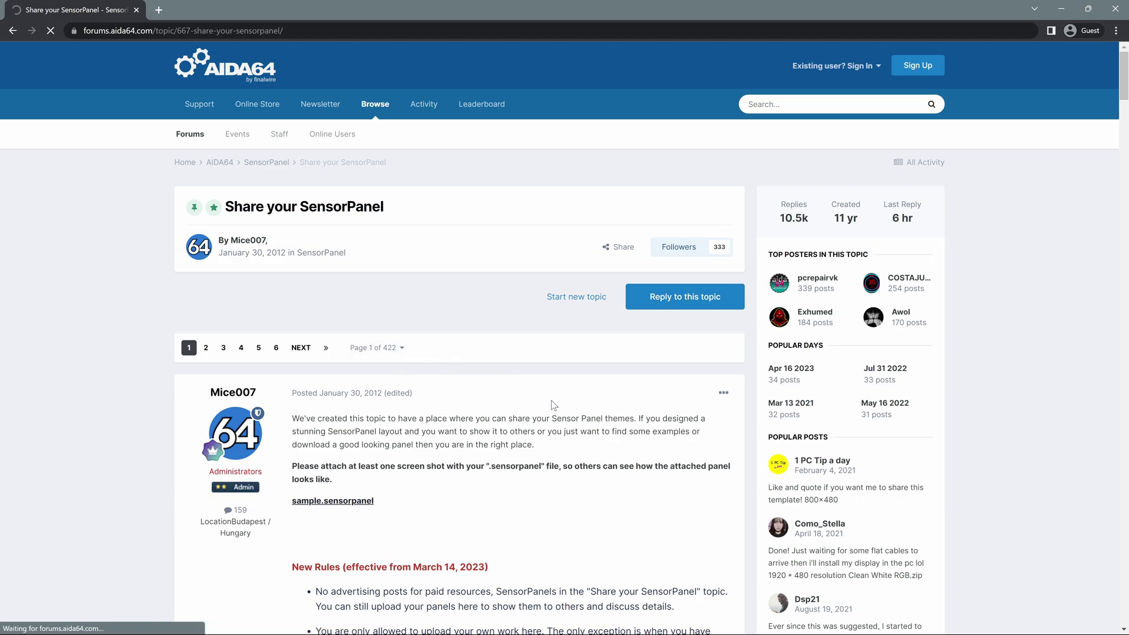
click(389, 349)
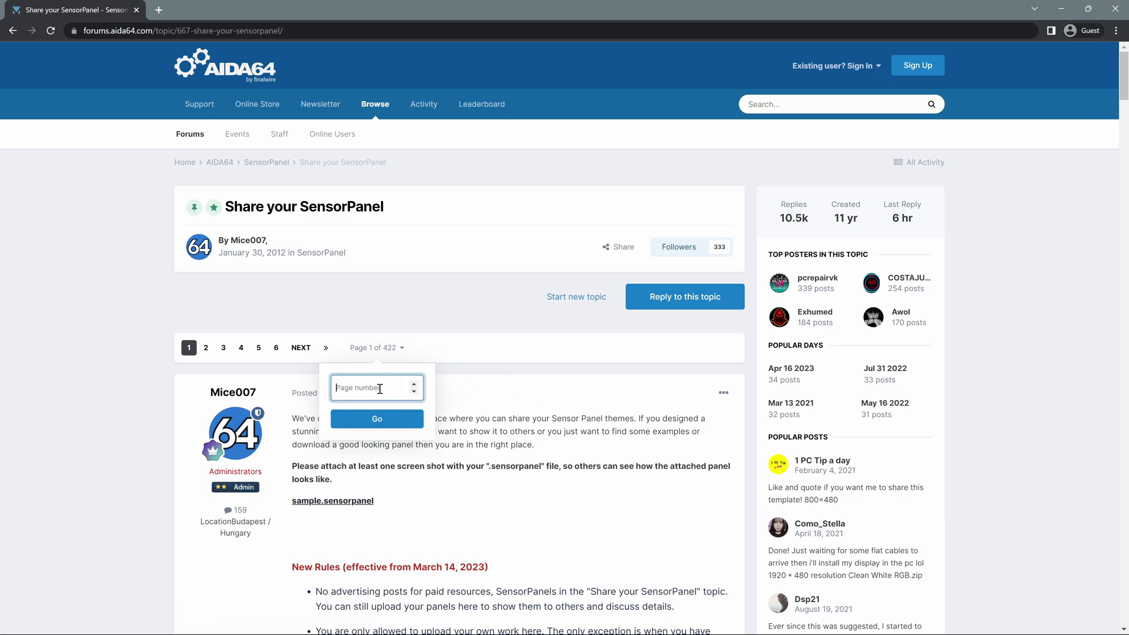
text(422)
key(Return)
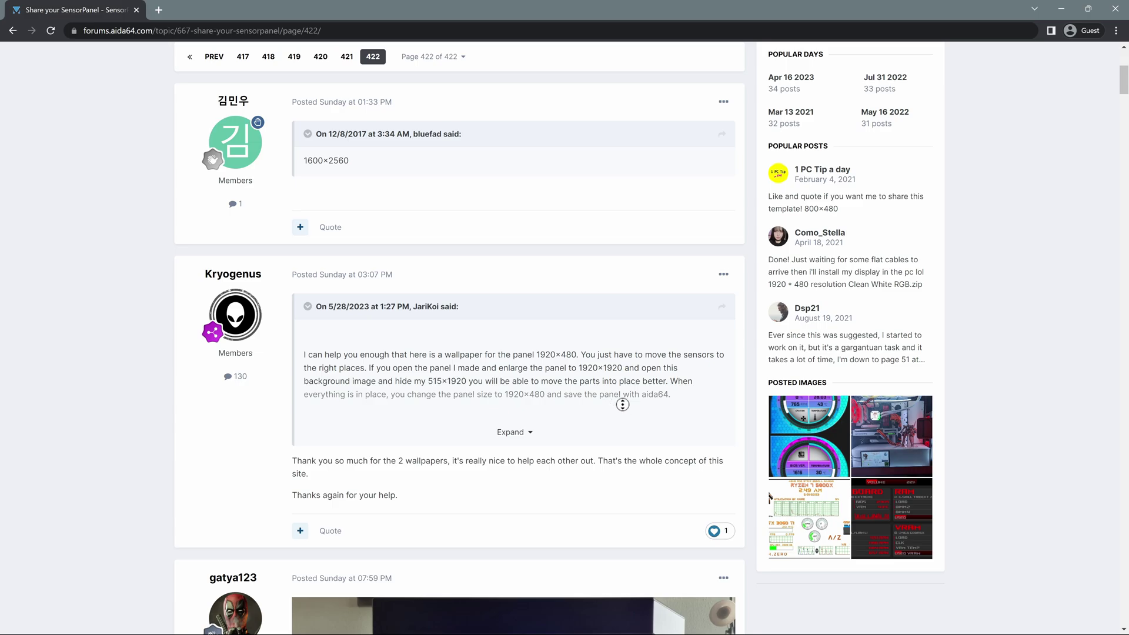
Look through the posts on the topic's last page for shared SensorPanel designs, screenshots and attached panel files
scroll(622, 405, up, 1)
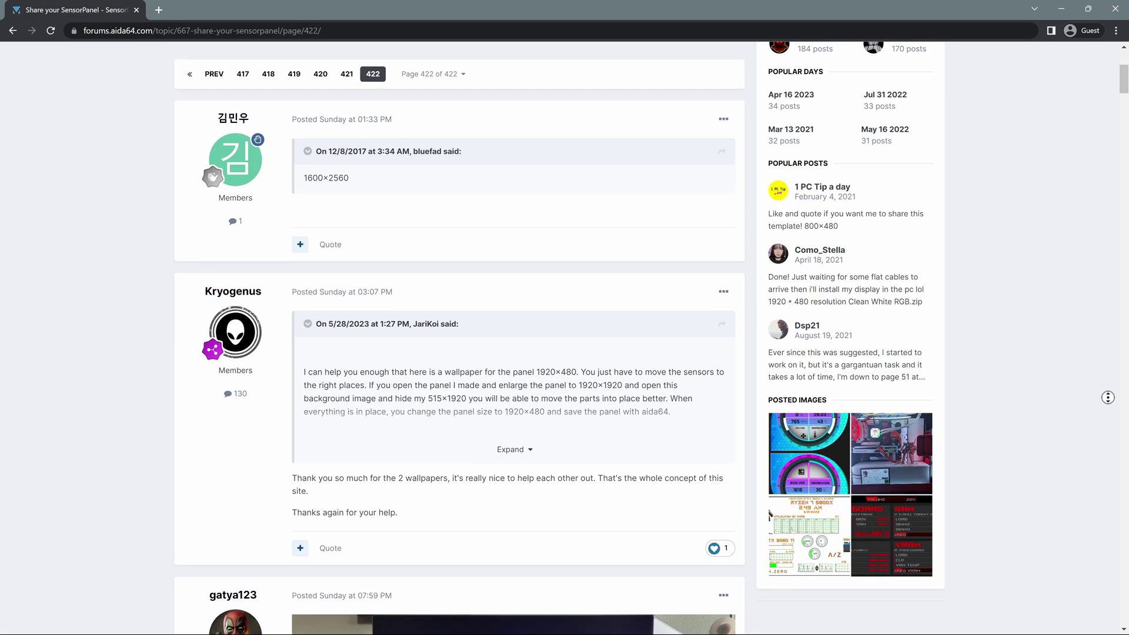
scroll(1122, 407, down, 5)
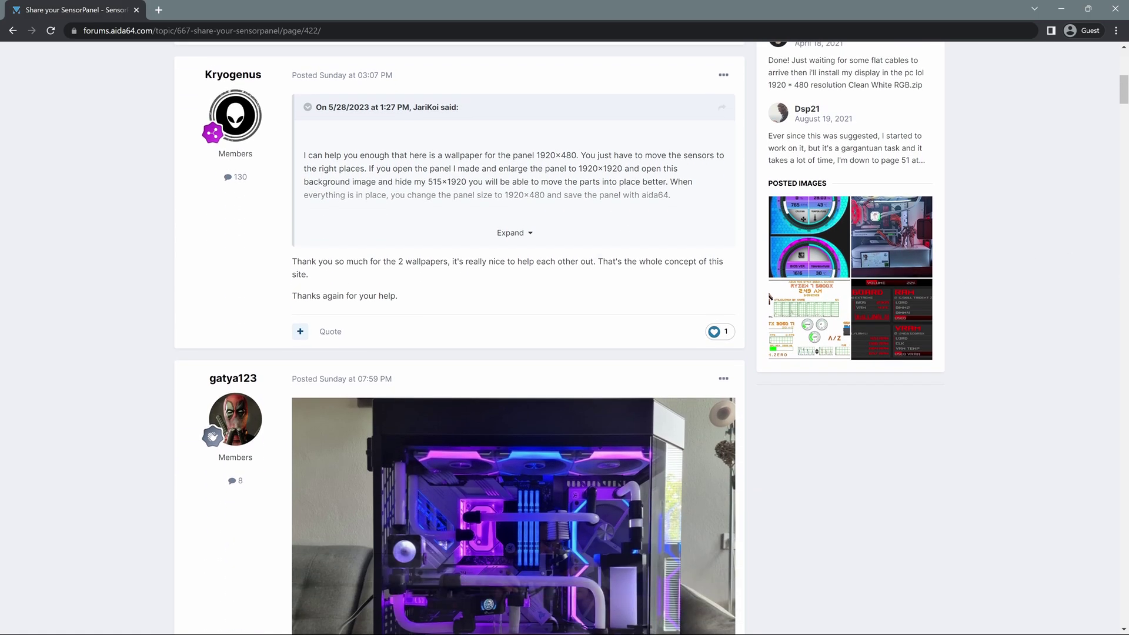
scroll(514, 338, down, 7)
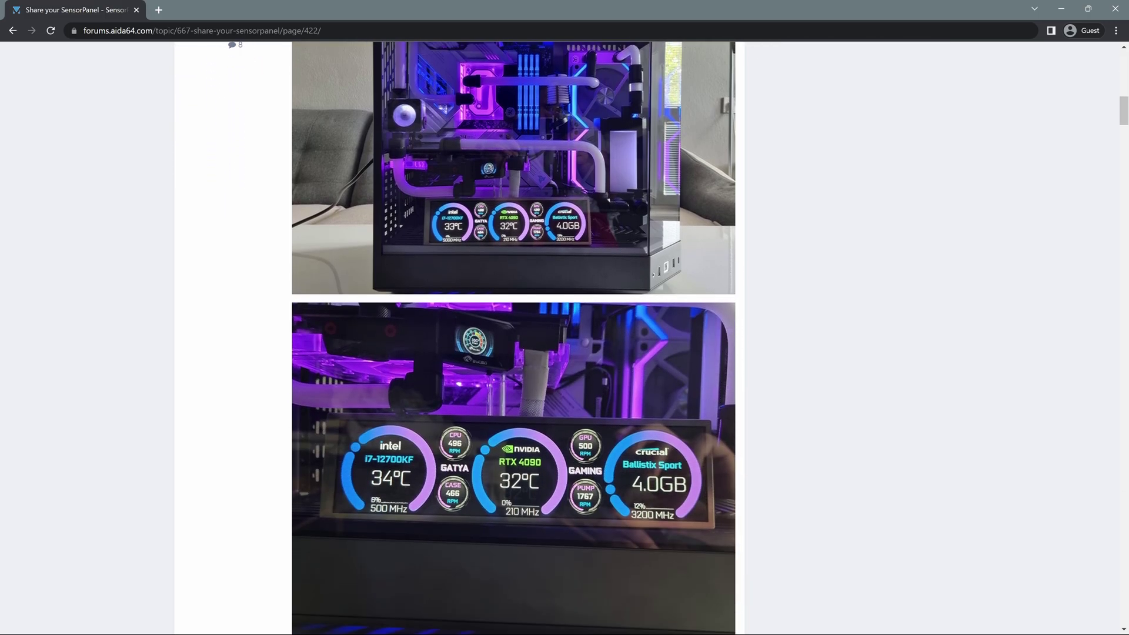
scroll(1116, 481, down, 7)
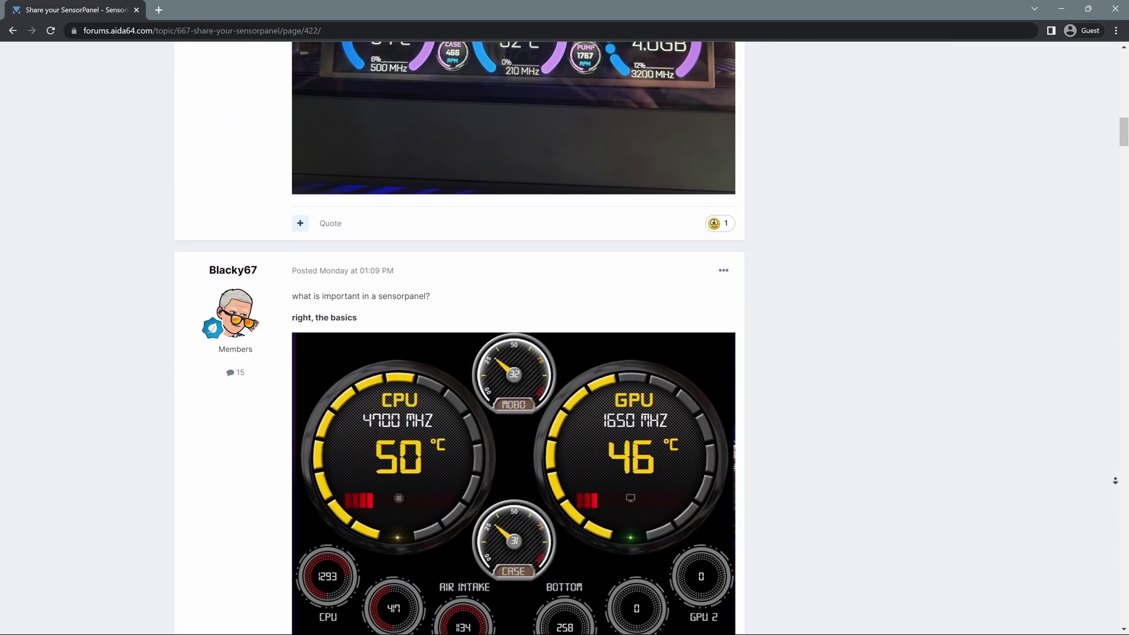
scroll(1116, 480, down, 7)
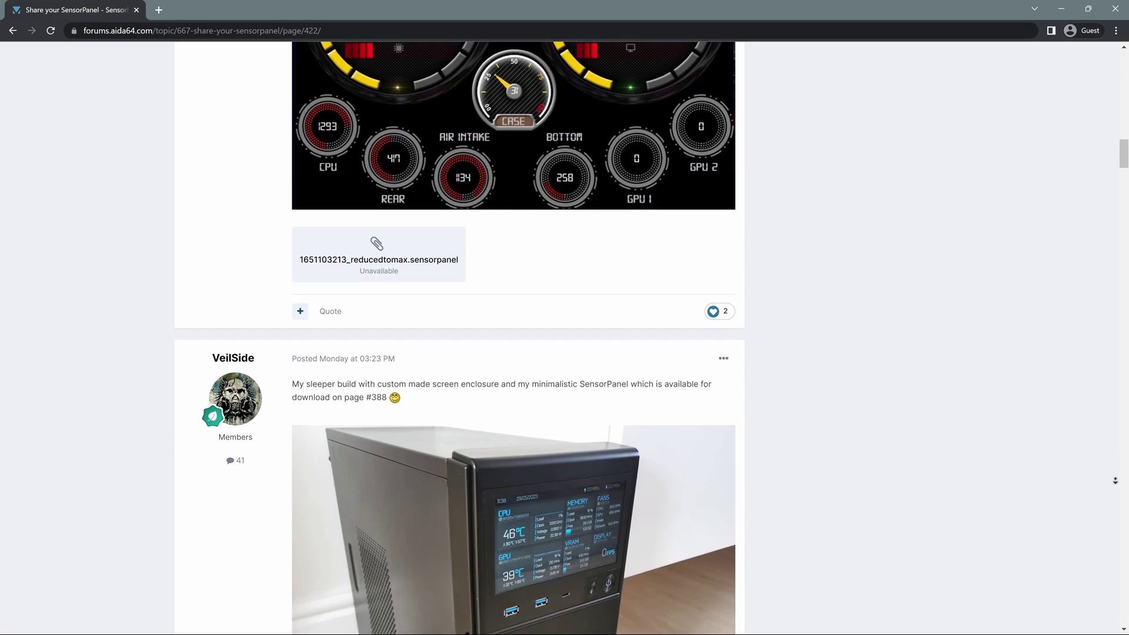
scroll(1115, 481, down, 6)
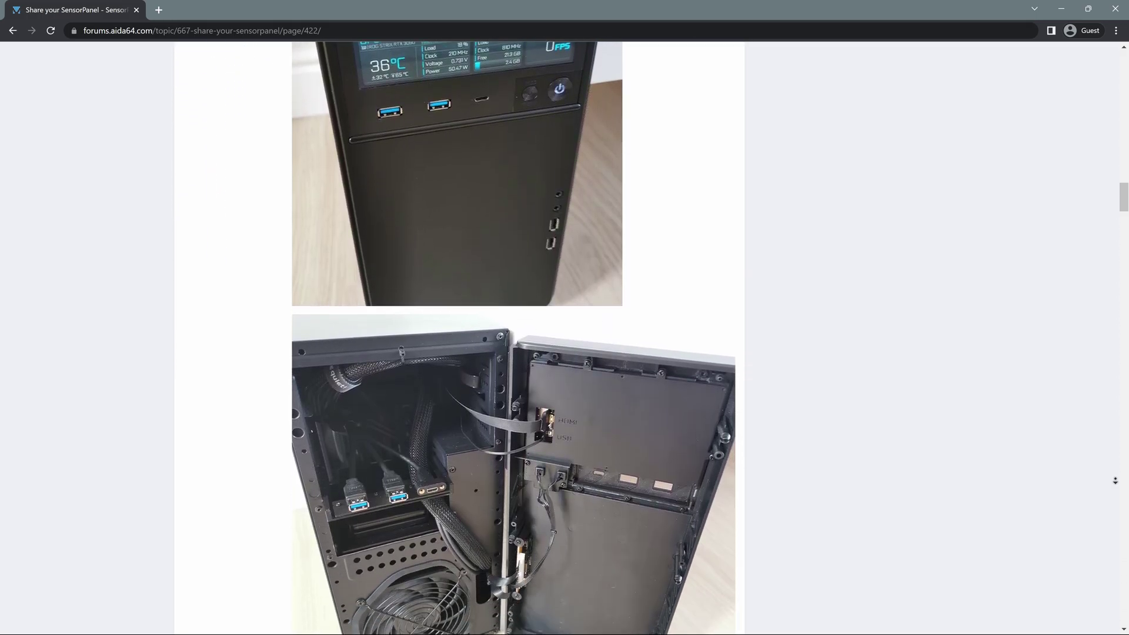
scroll(1116, 480, down, 8)
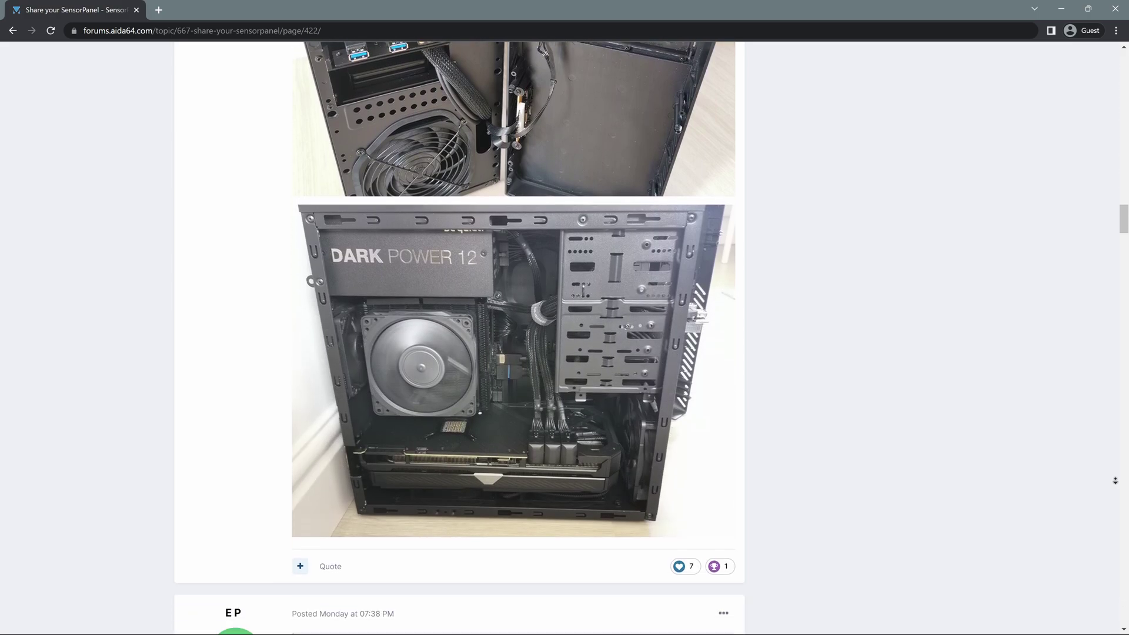
scroll(1118, 509, down, 13)
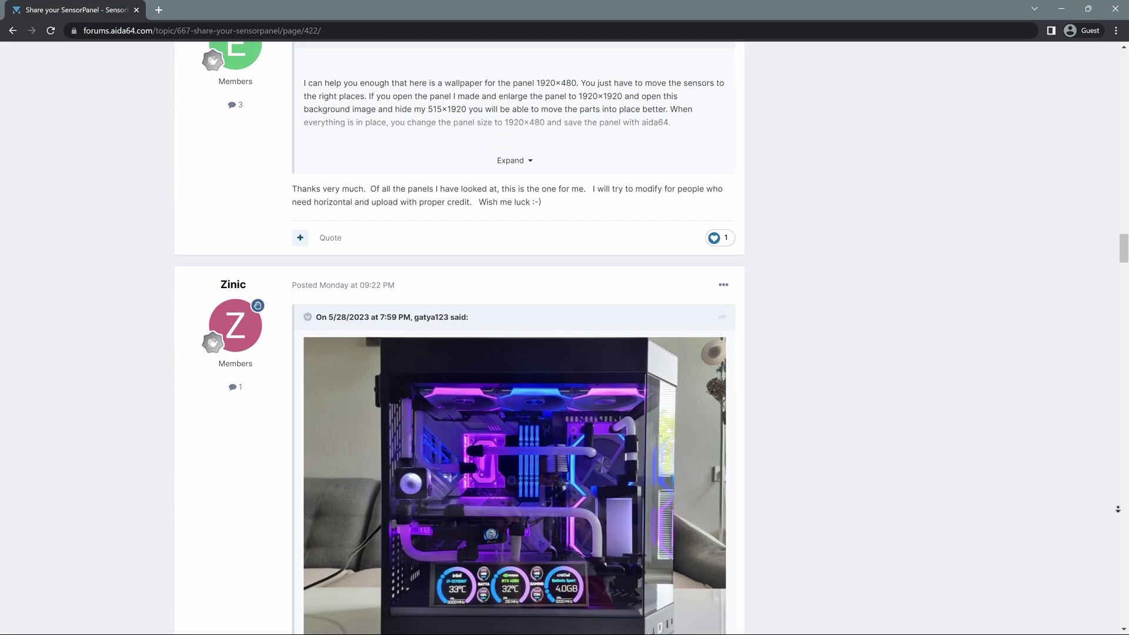
scroll(1115, 495, down, 12)
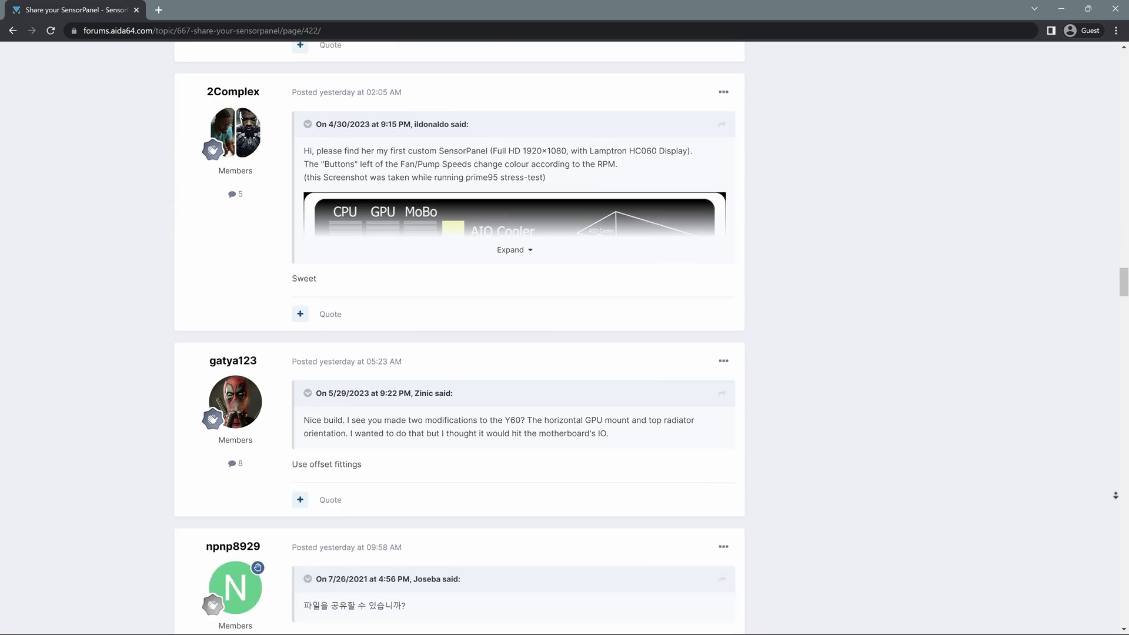
scroll(1116, 504, down, 4)
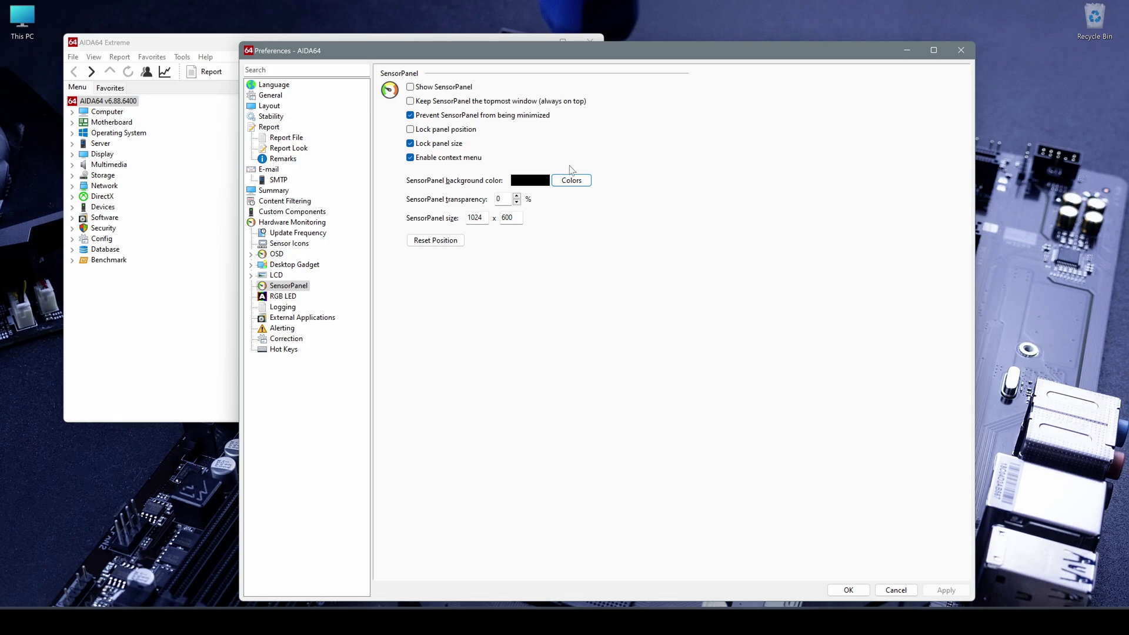
View the color choices for the SensorPanel background and close the palette without picking one
click(572, 180)
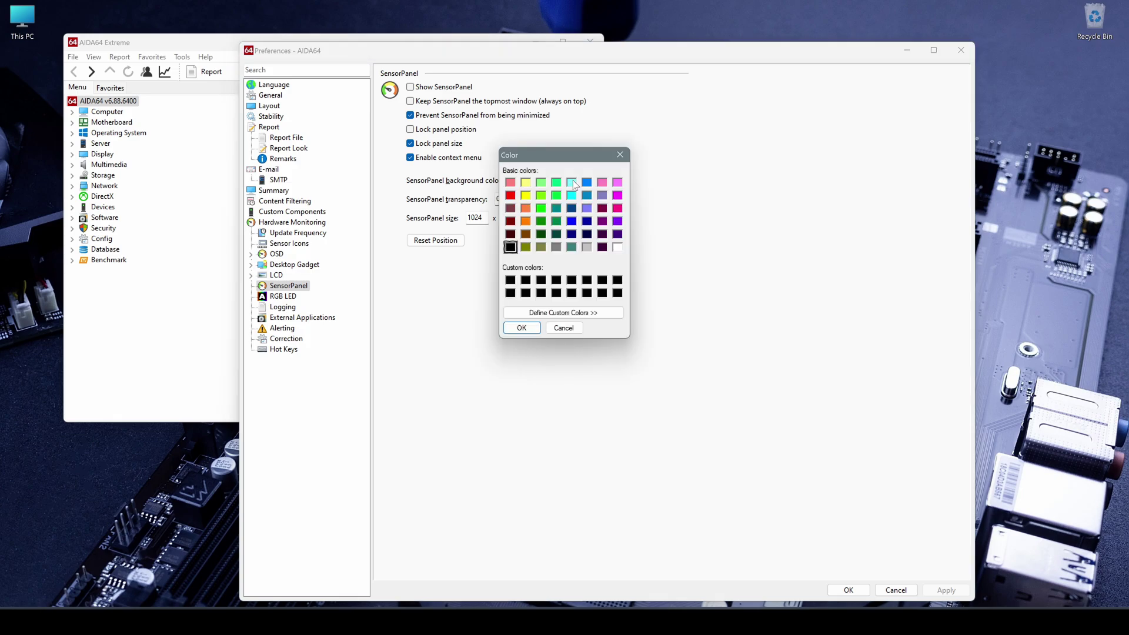
click(620, 154)
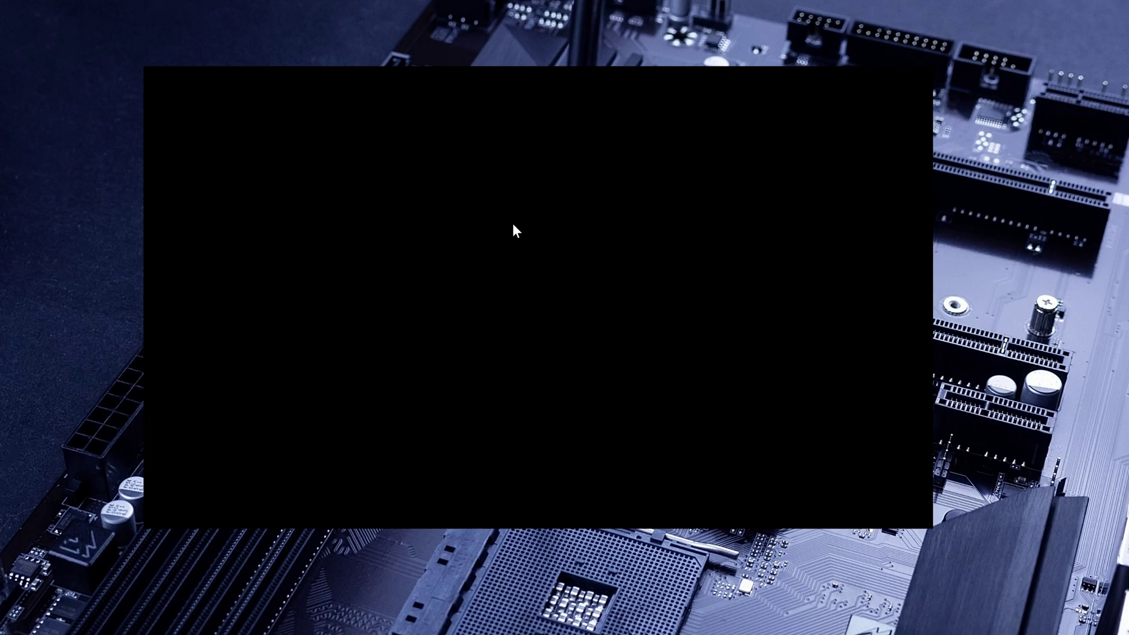
Move the empty SensorPanel slightly to the right on the desktop
right_click(513, 224)
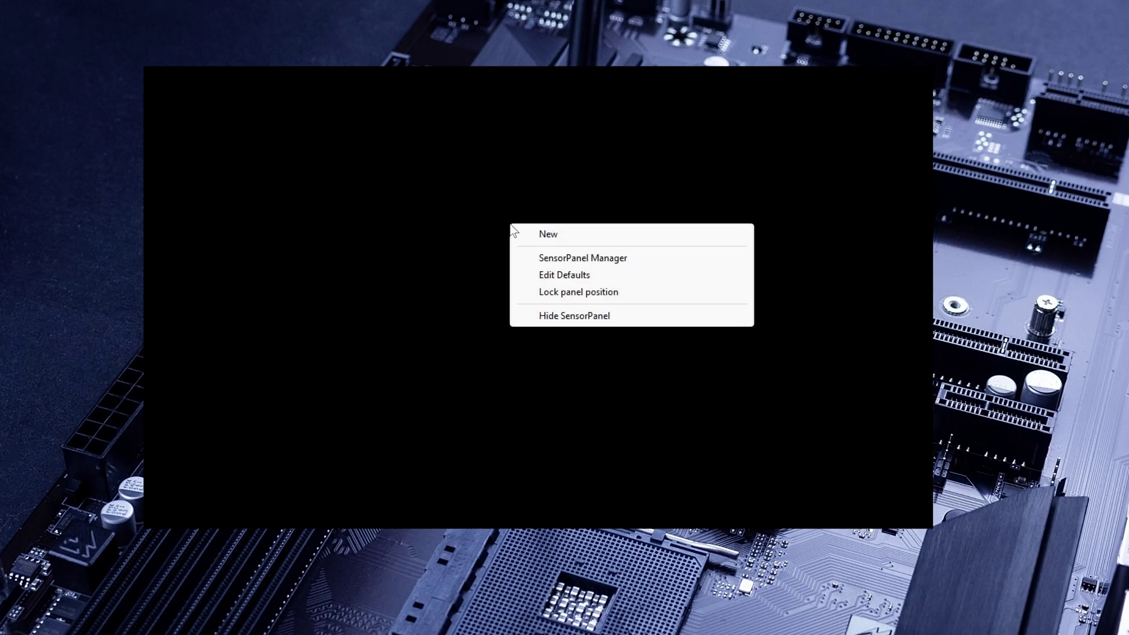
click(379, 242)
drag(379, 241, 411, 241)
Start a new item on the SensorPanel and set its item type to Sensor item
right_click(479, 227)
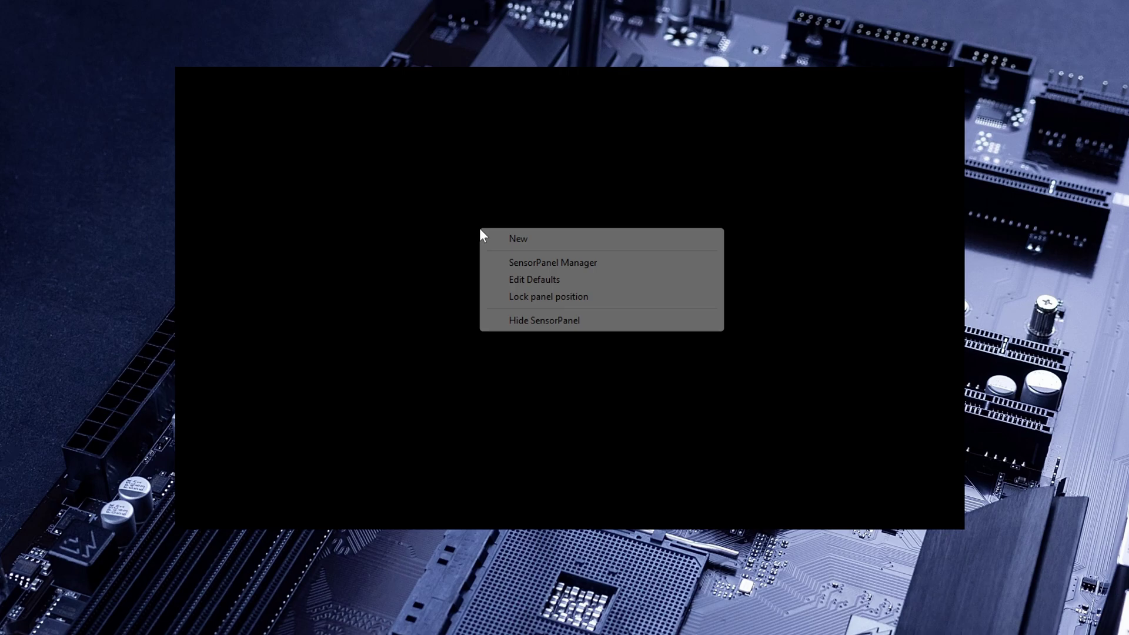
click(559, 245)
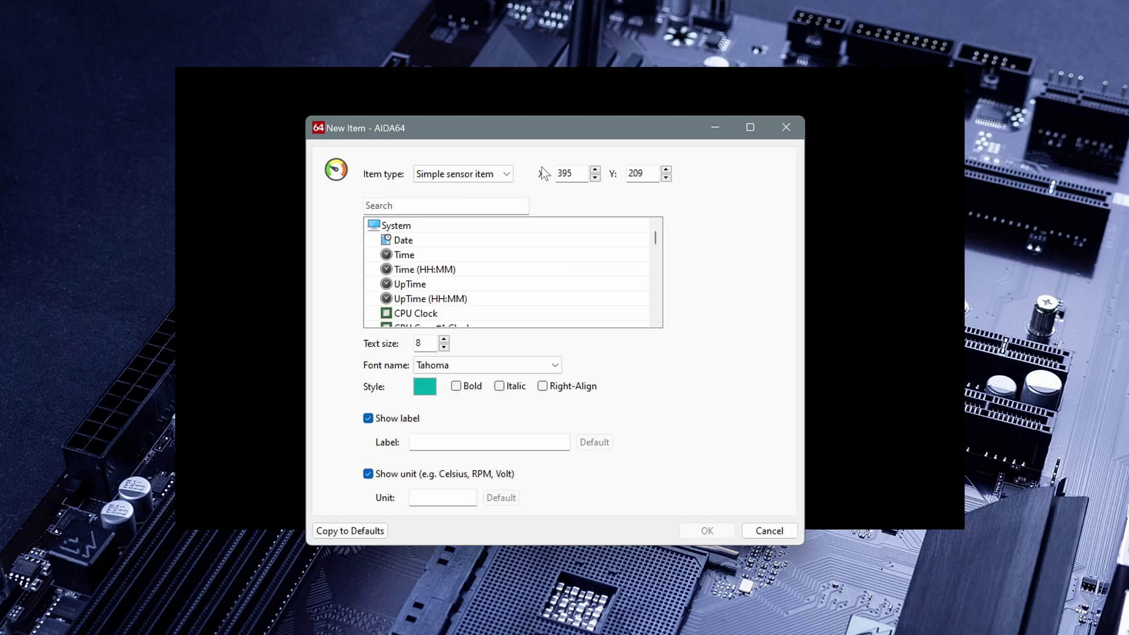
click(499, 174)
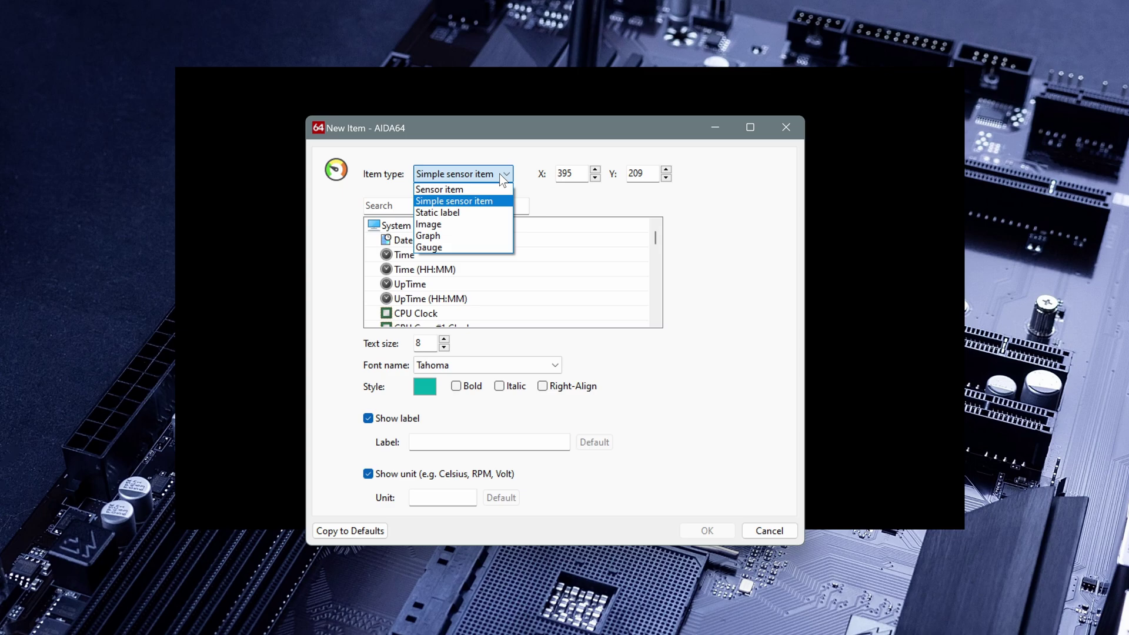
click(486, 190)
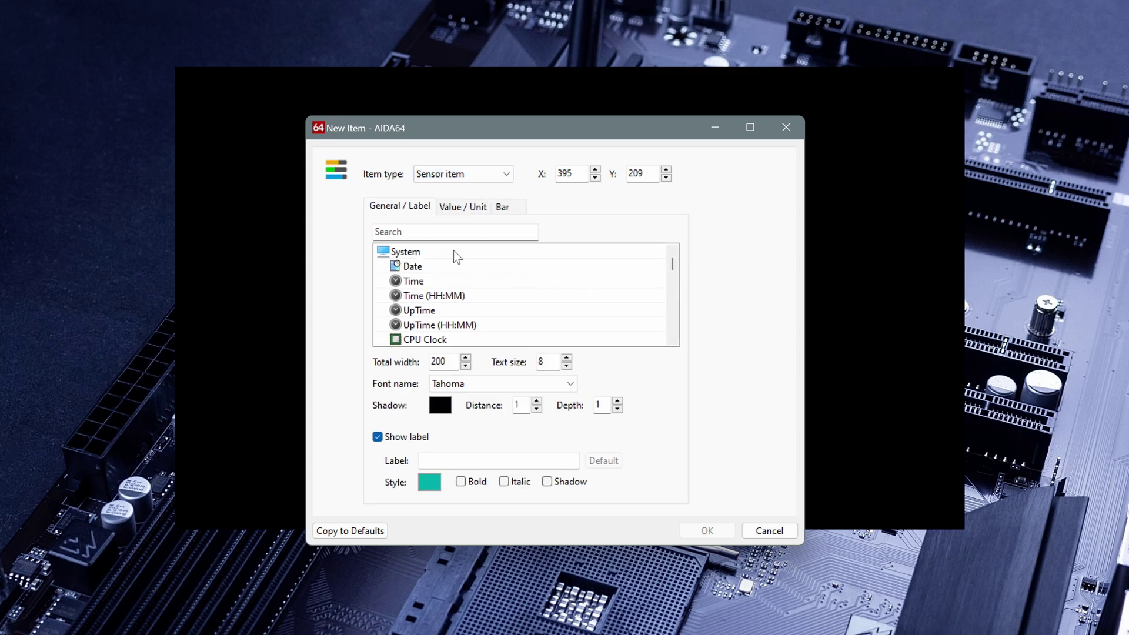
Search the sensor list for "gpu", choose the GPU1 temperature sensor with the label GPU1, and add it to the panel
scroll(459, 276, down, 20)
scroll(472, 268, down, 3)
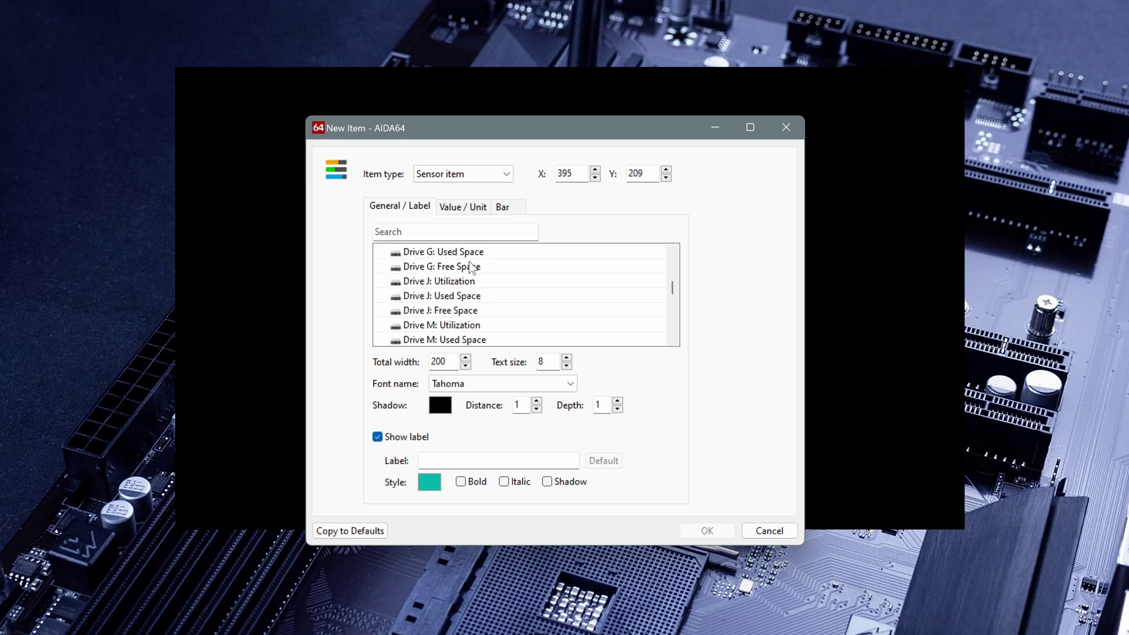
scroll(474, 262, up, 15)
scroll(473, 259, up, 2)
click(402, 235)
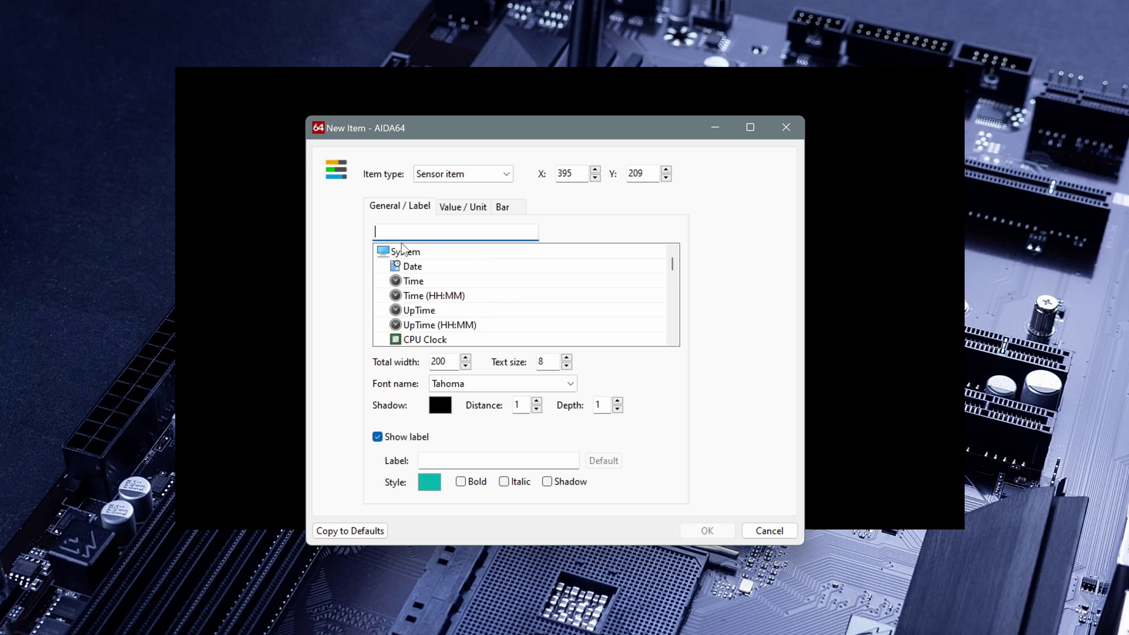
text(gpu)
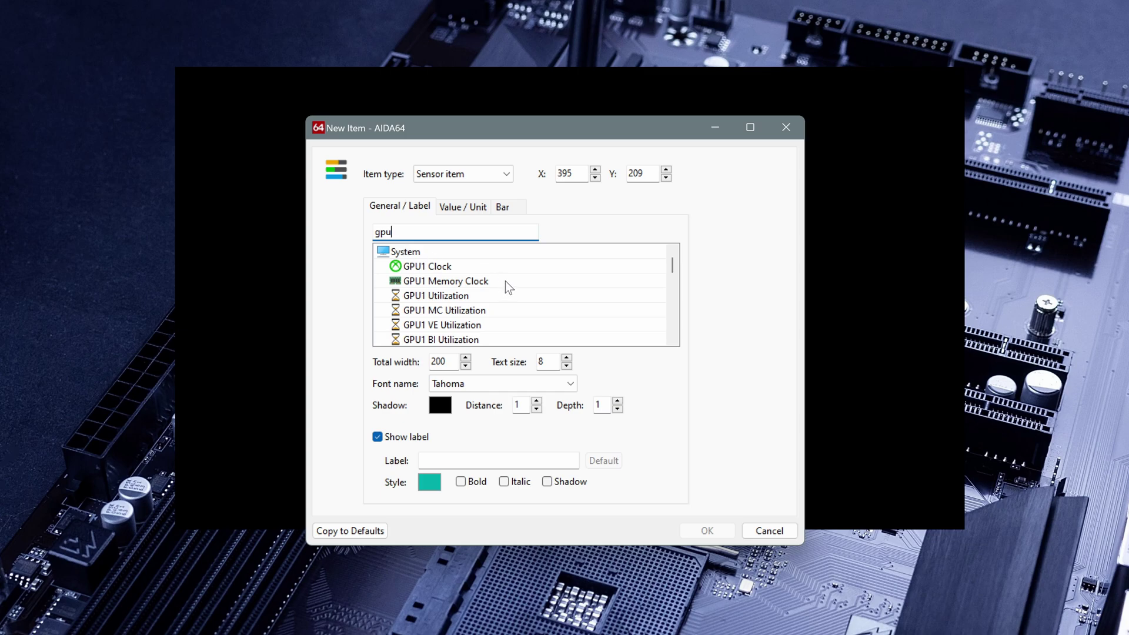
scroll(503, 282, down, 1)
scroll(499, 283, down, 1)
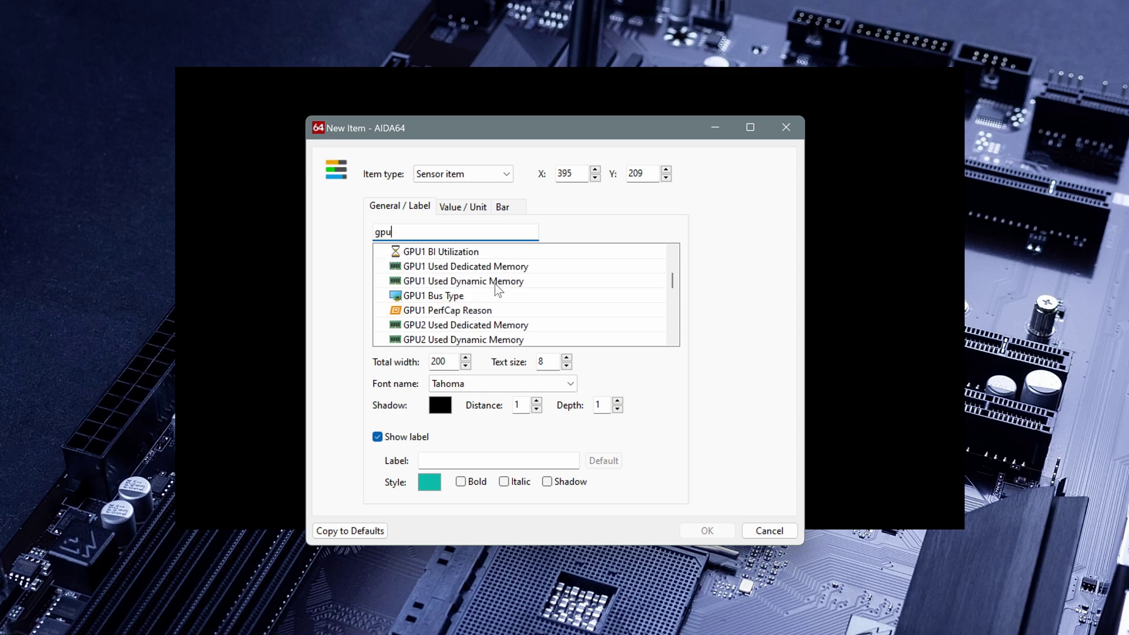
scroll(499, 288, down, 2)
click(448, 296)
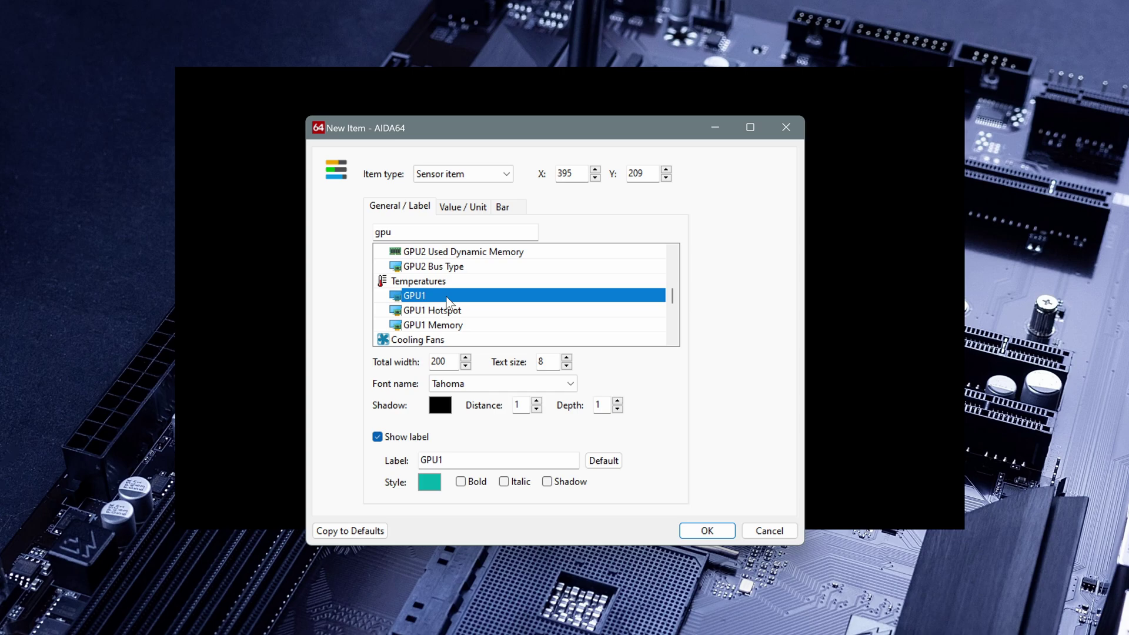
click(463, 464)
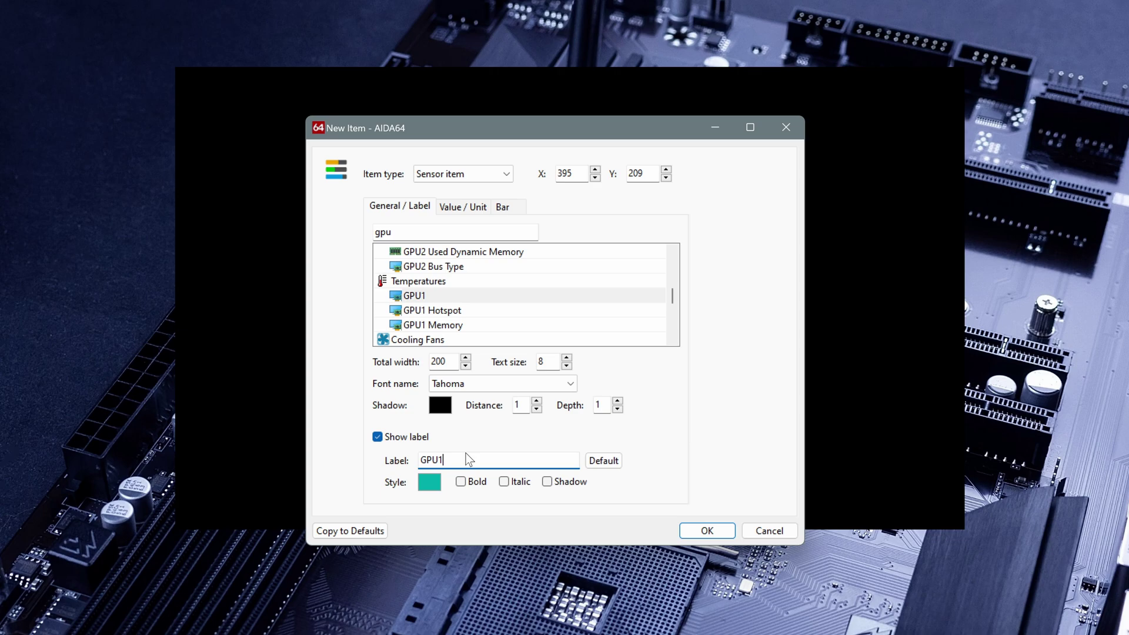
click(715, 529)
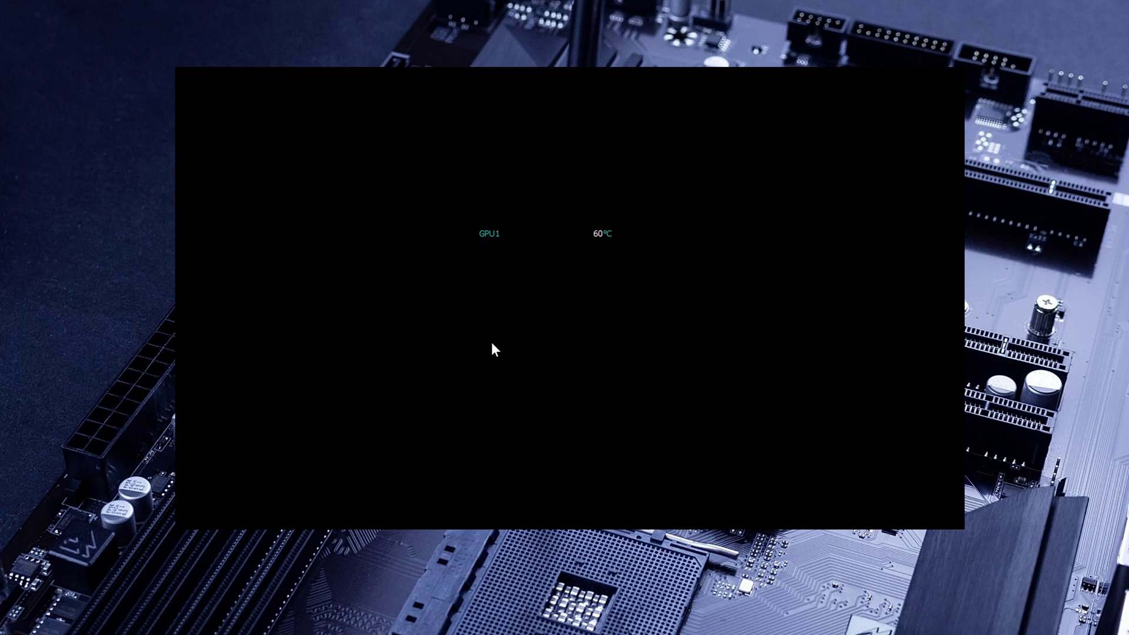
Move the GPU1 temperature item to the upper-left area of the SensorPanel
right_click(495, 240)
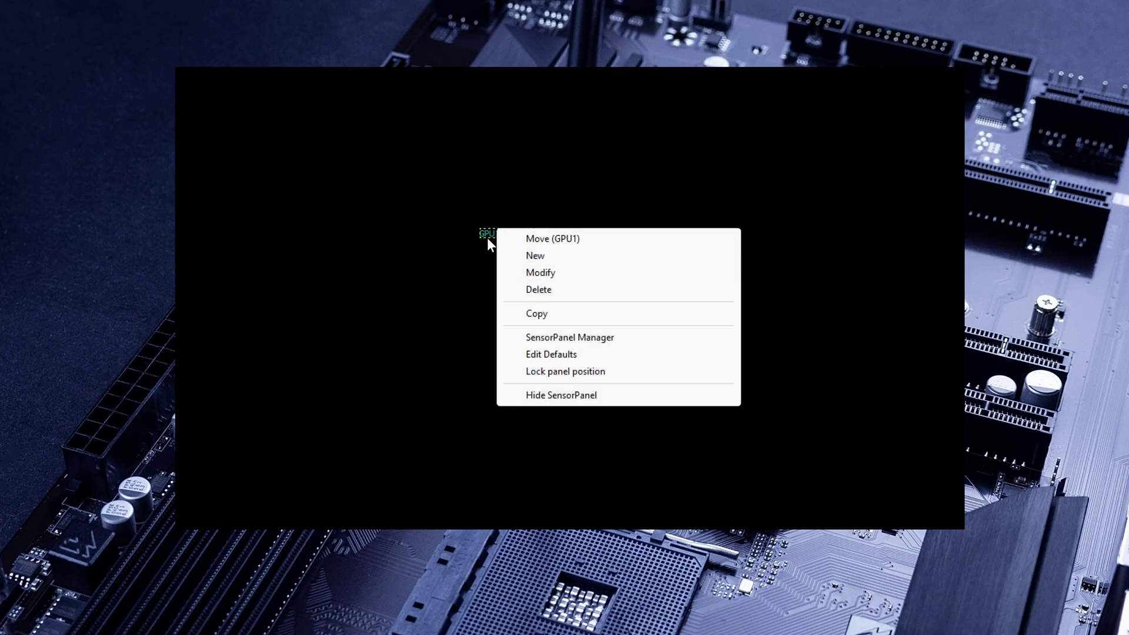
click(534, 239)
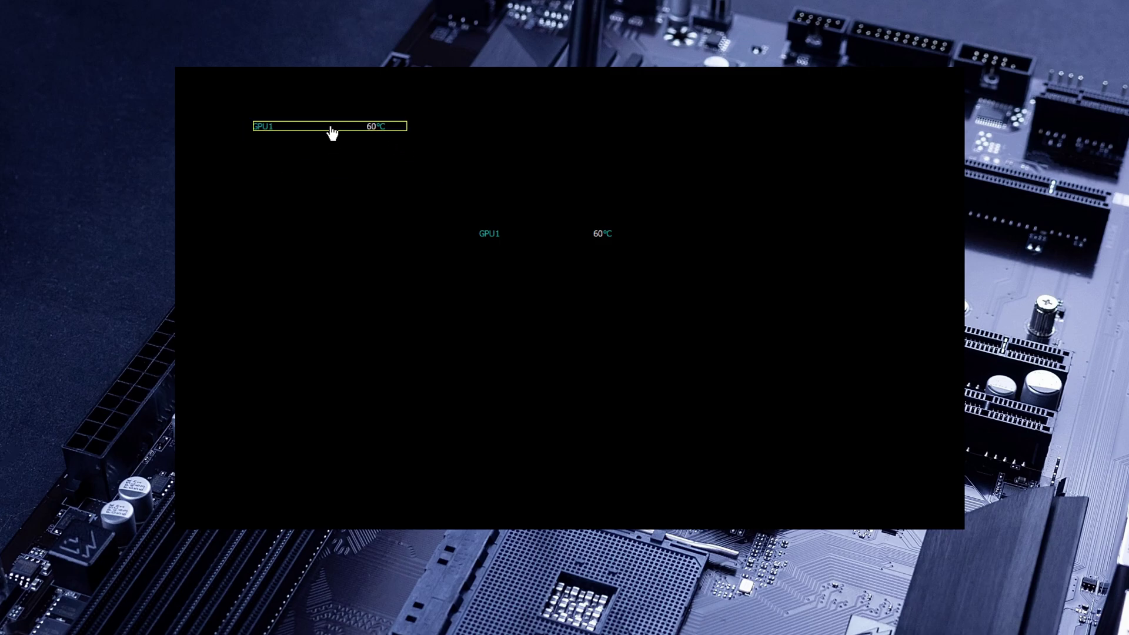
click(291, 144)
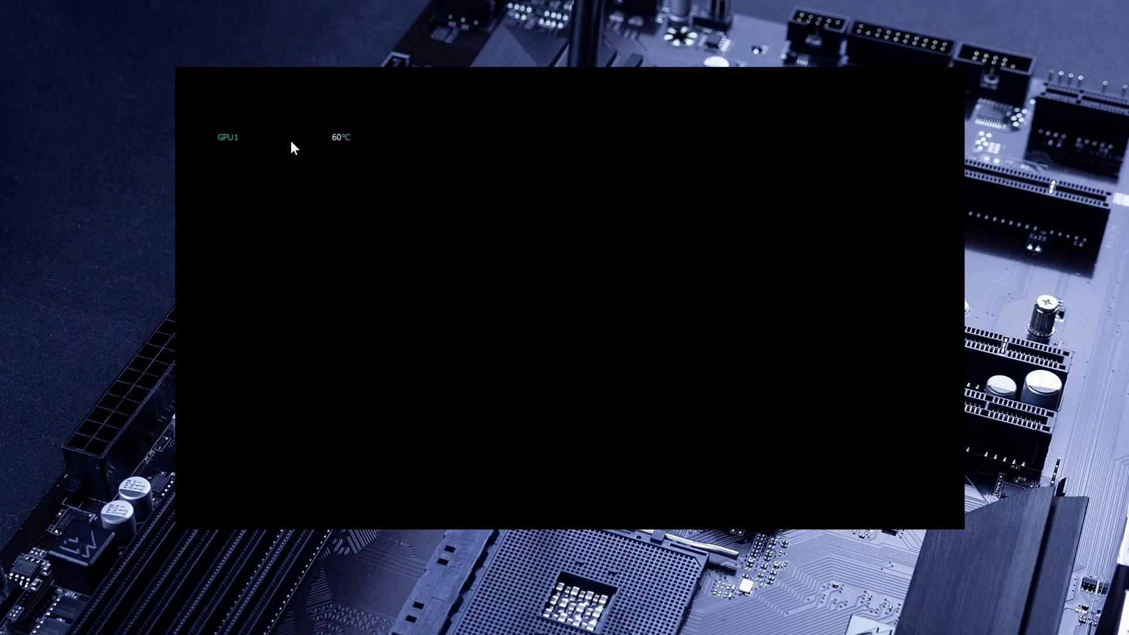
Modify the GPU1 temperature item so its label reads RTX 3090 STRIX OC in bold
right_click(217, 137)
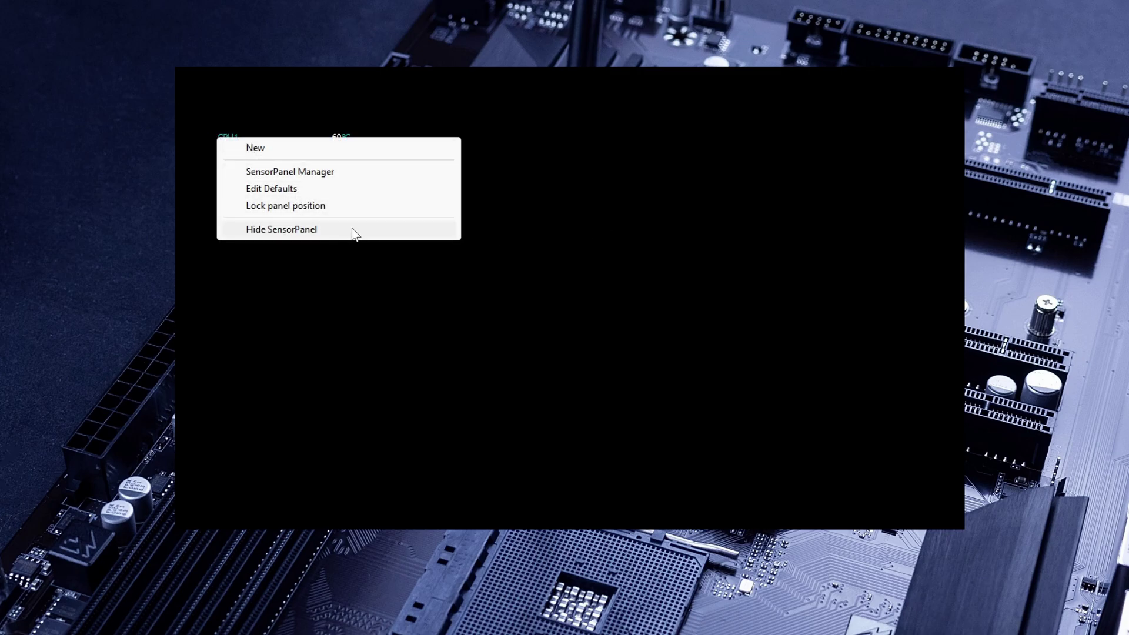
click(430, 298)
right_click(236, 142)
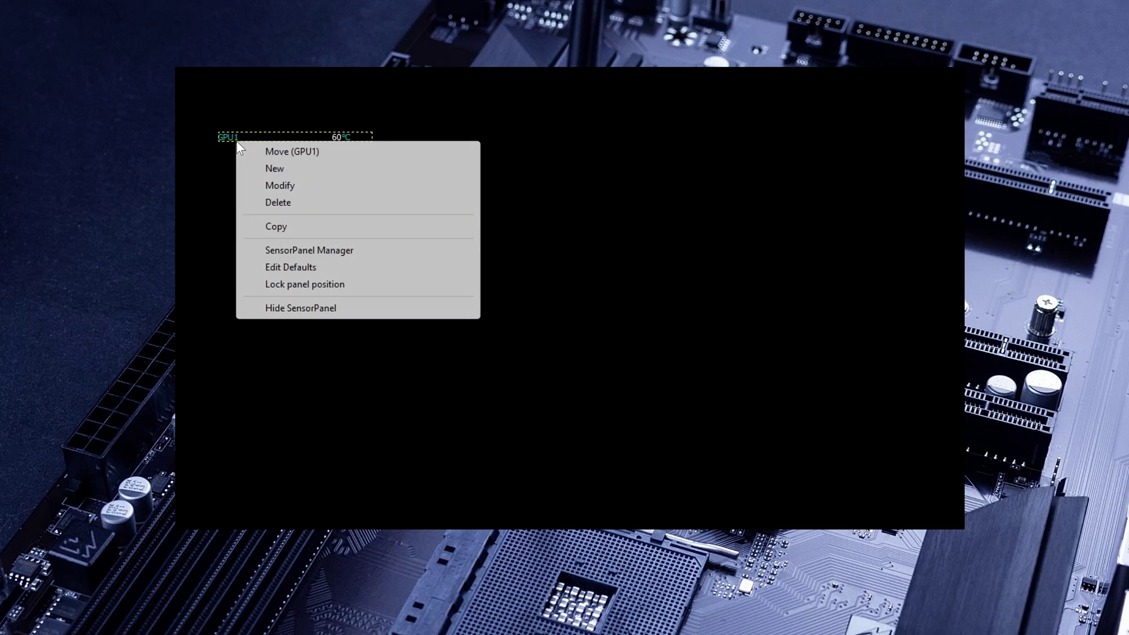
click(277, 184)
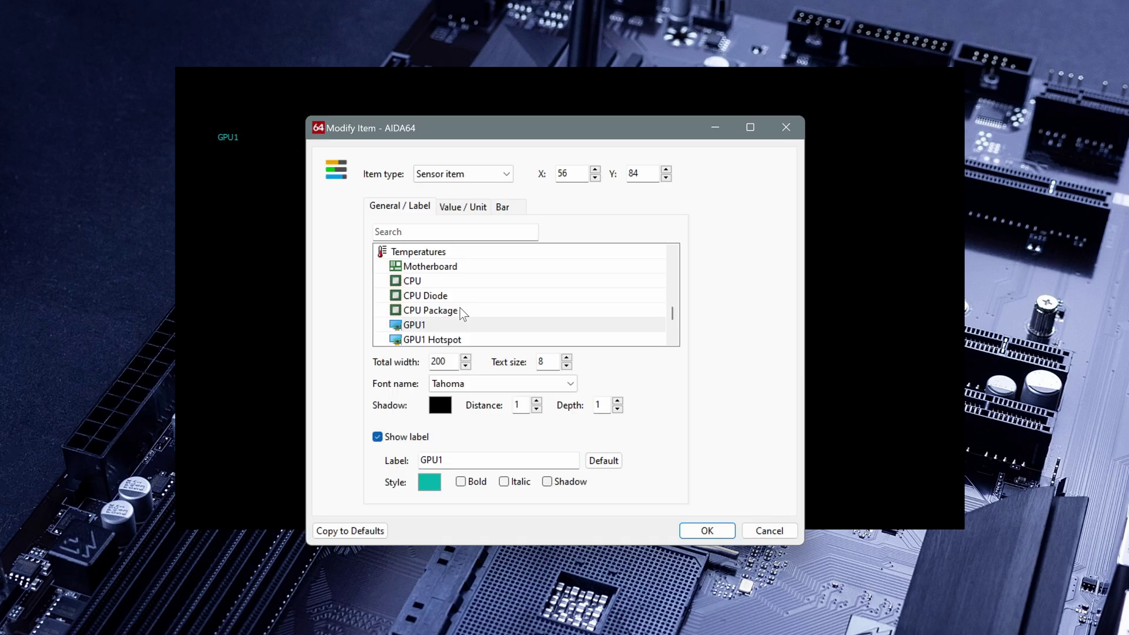
double_click(455, 464)
text(RTX 3090S)
Change the label's color to the bright lime green among the basic colors
click(425, 484)
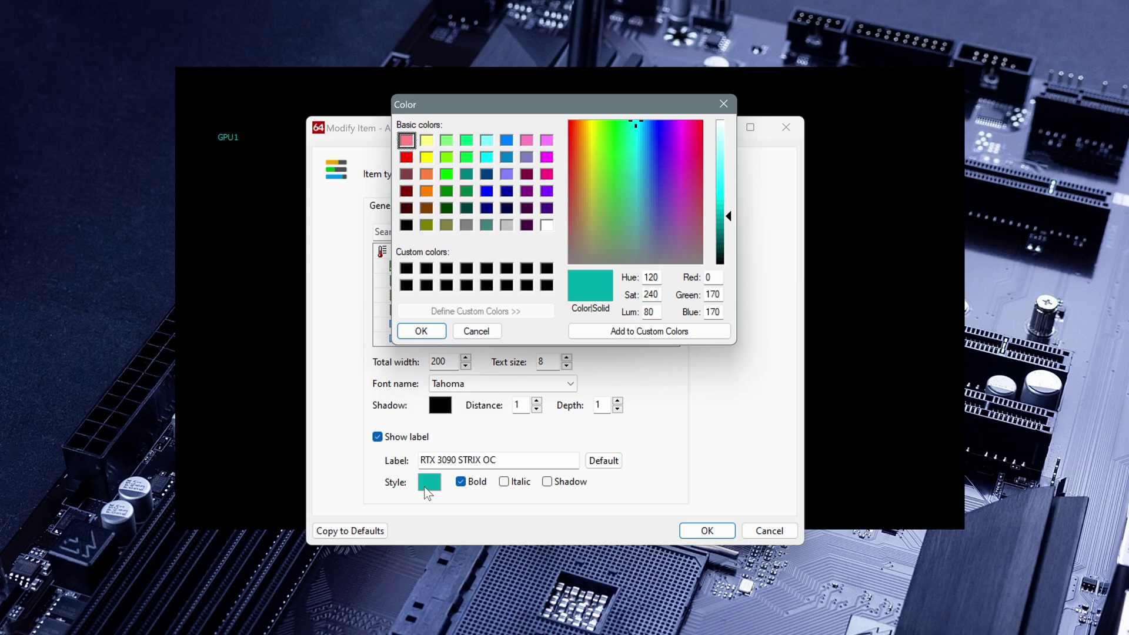
click(448, 158)
click(432, 333)
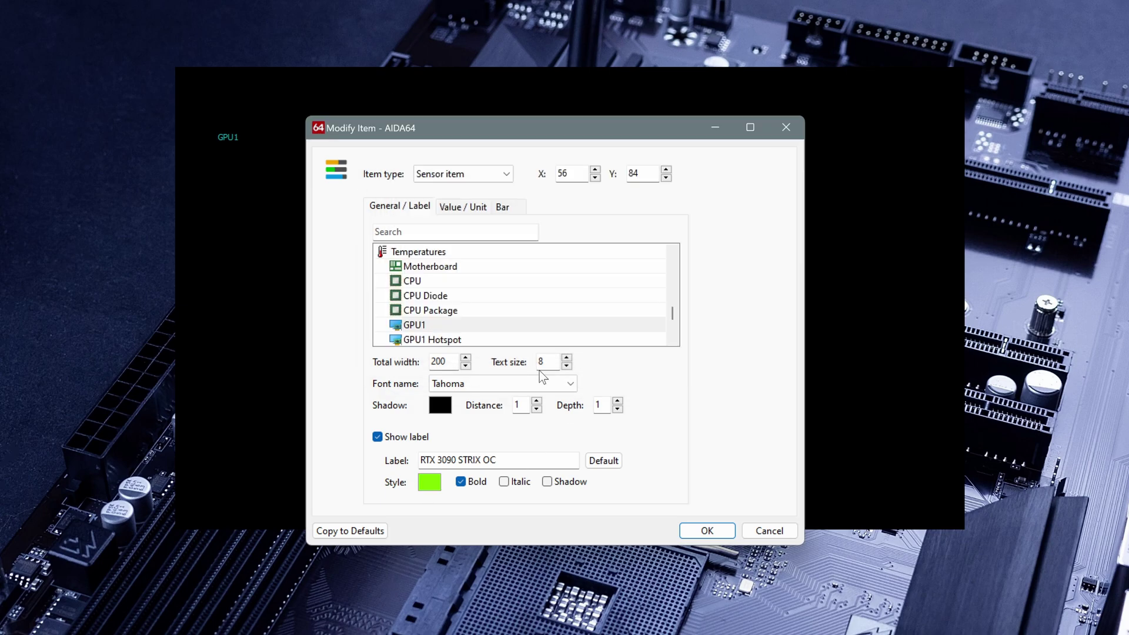
Set the temperature item's font to GeForce and apply the modifications to the SensorPanel
click(559, 384)
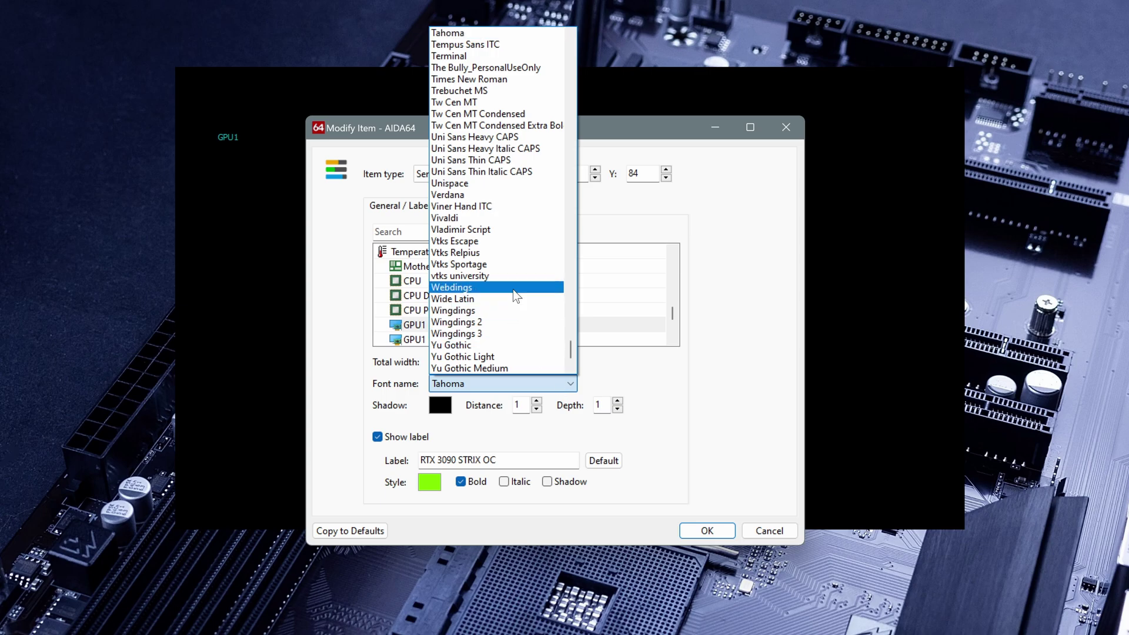
scroll(517, 297, up, 20)
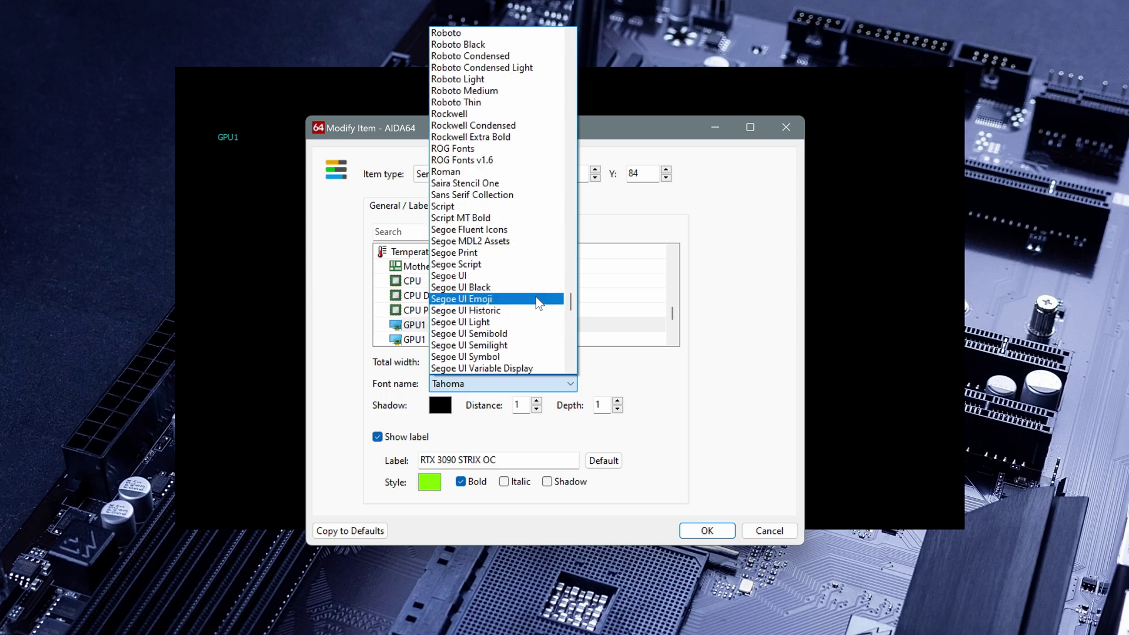
drag(569, 302, 590, 139)
scroll(449, 142, down, 20)
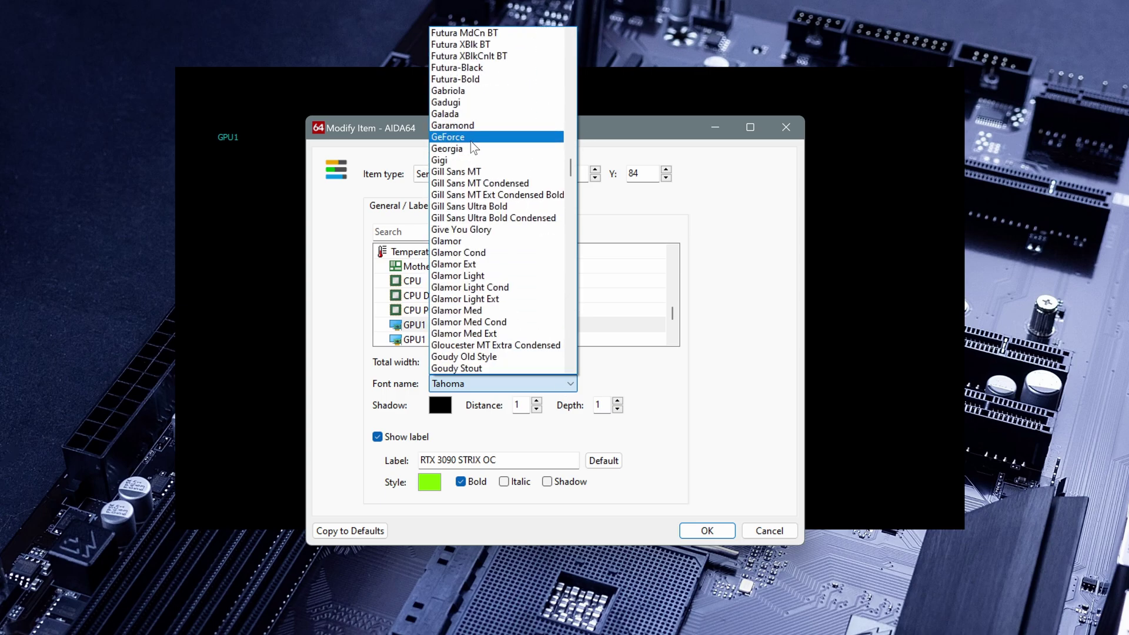
click(458, 143)
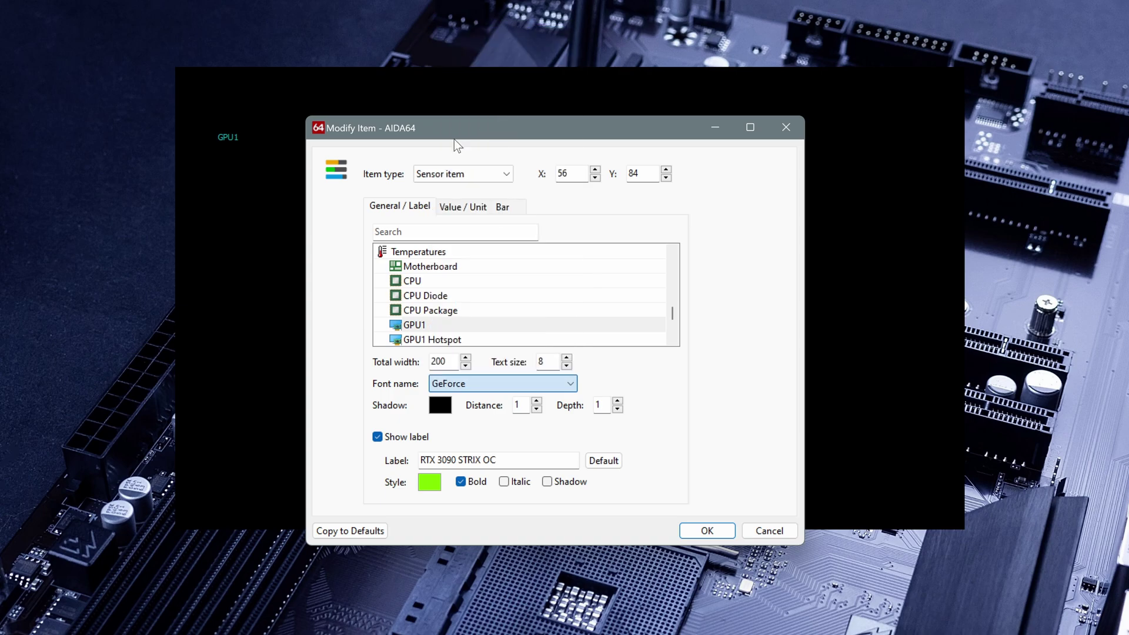
click(717, 534)
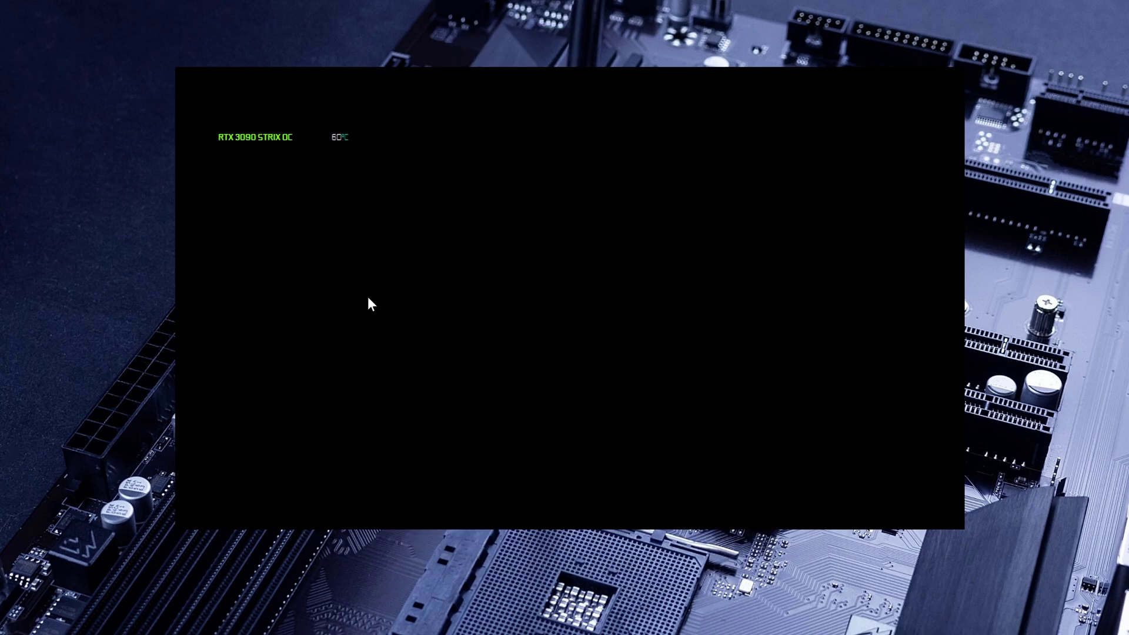